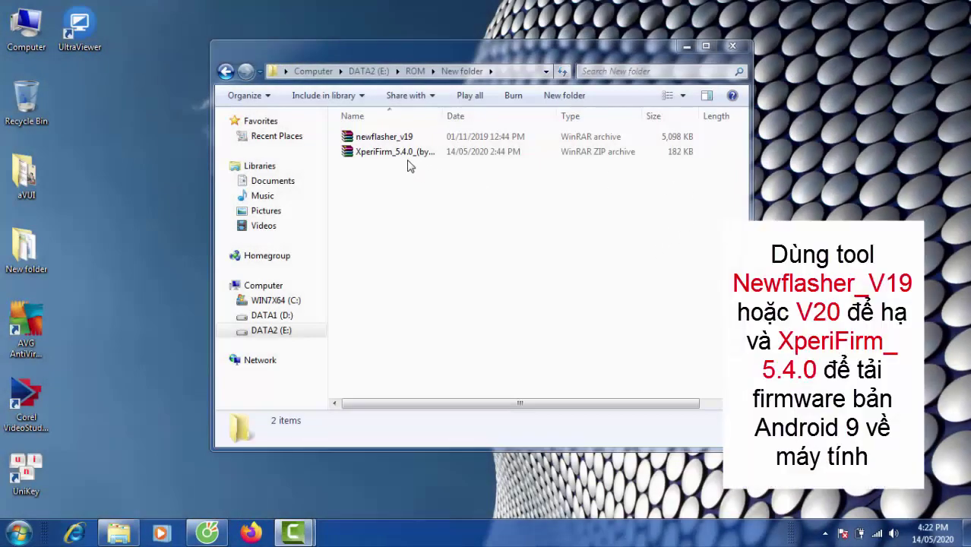
Extract the XperiFirm_5.4.0 ZIP archive directly into the current folder.
{"action": "left_click", "coordinate": [389, 154]}
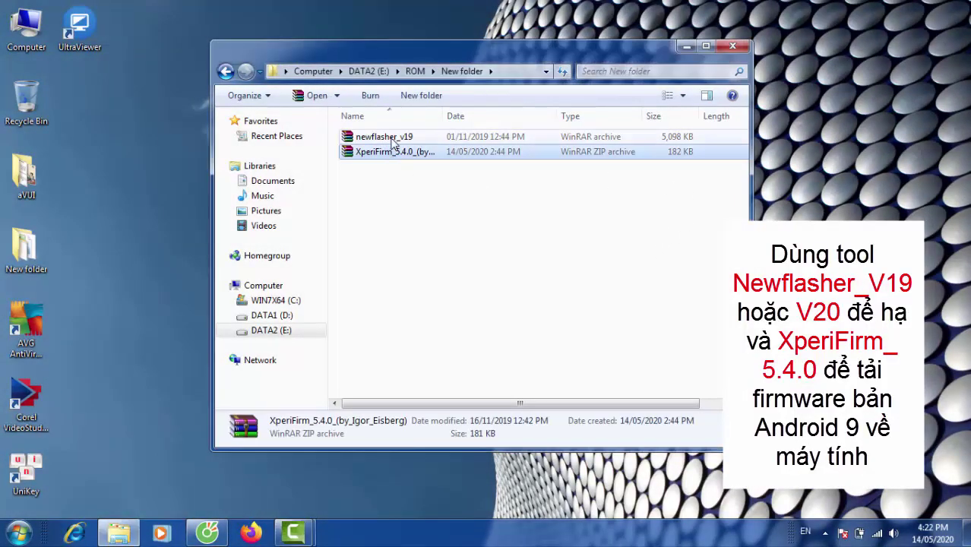
{"action": "left_click", "coordinate": [384, 137]}
{"action": "left_click", "coordinate": [387, 153]}
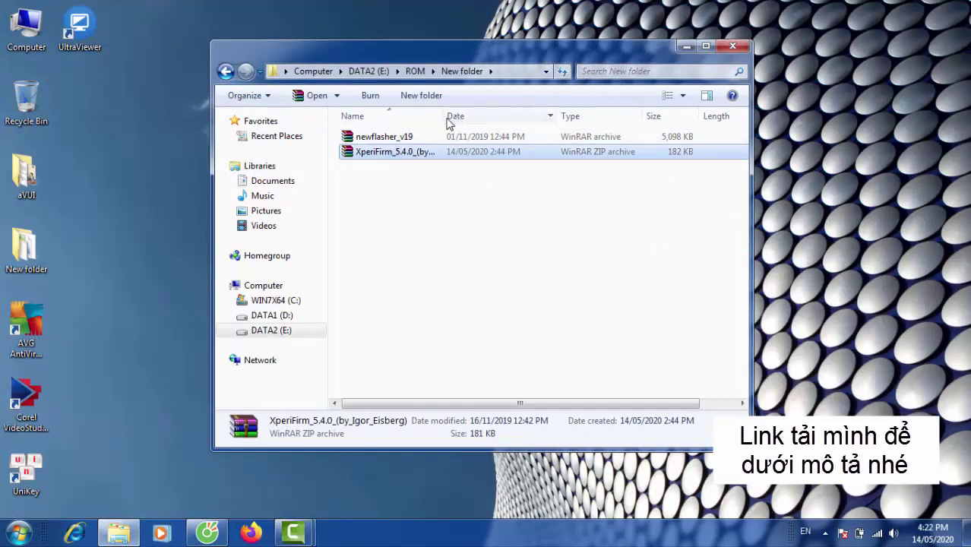
{"action": "right_click", "coordinate": [376, 152]}
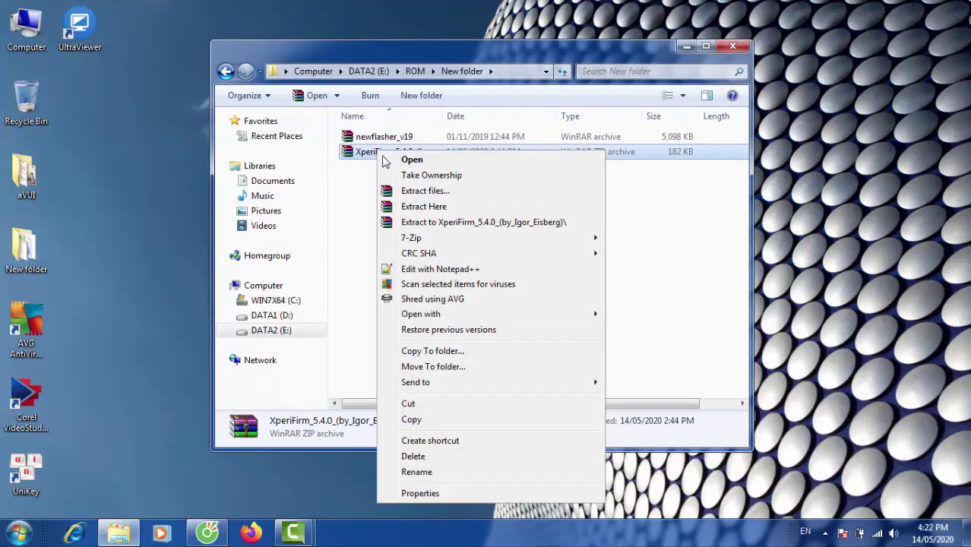
{"action": "left_click", "coordinate": [431, 207]}
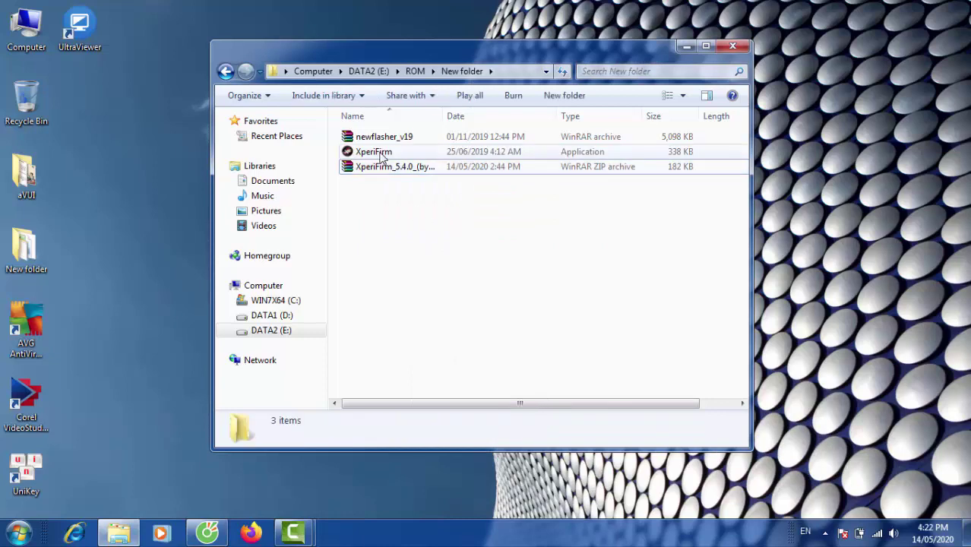
Run the extracted XperiFirm application as administrator.
{"action": "left_click", "coordinate": [385, 153]}
{"action": "right_click", "coordinate": [384, 153]}
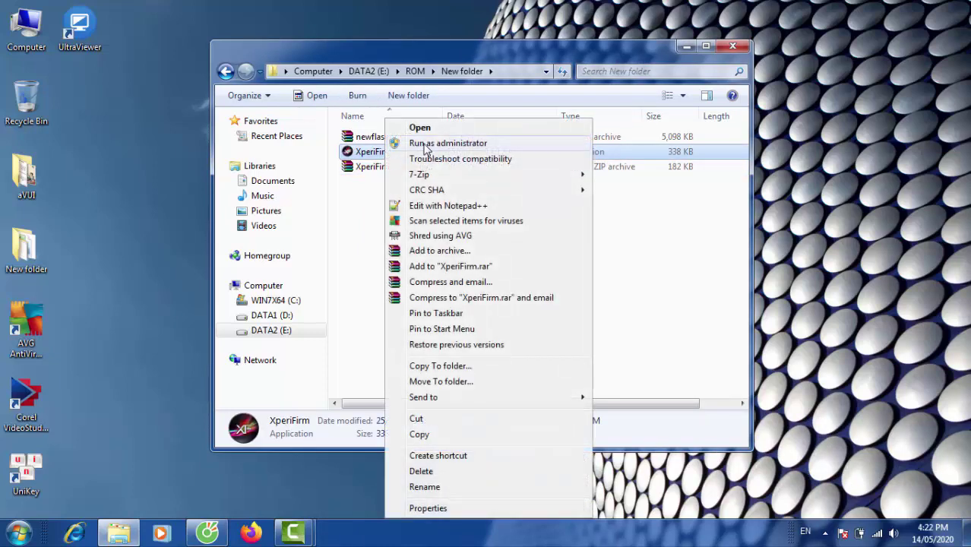
{"action": "left_click", "coordinate": [424, 148]}
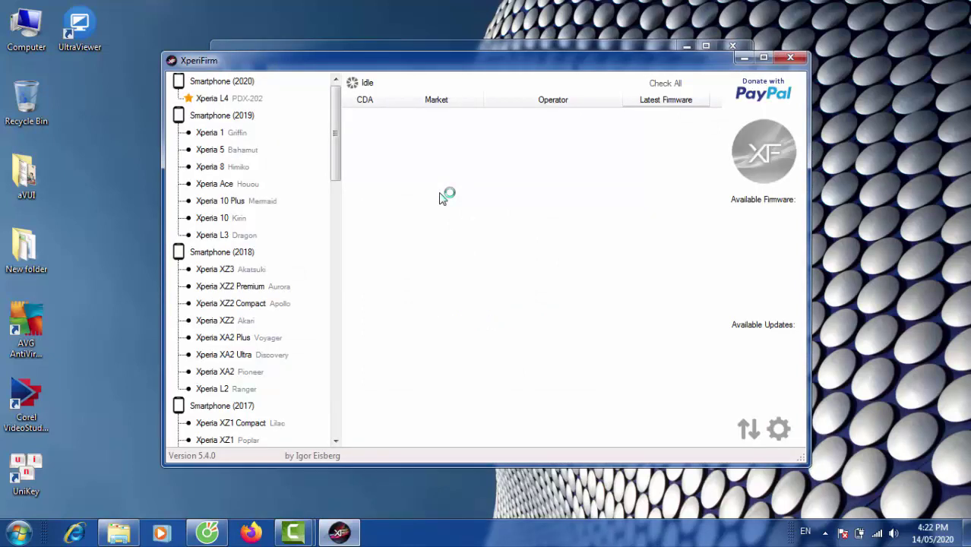
Select the Xperia 1 J9110 dual variant and check the latest firmware for China, Hong Kong, Service Exchange Unit and StoreFront.
{"action": "double_click", "coordinate": [213, 133]}
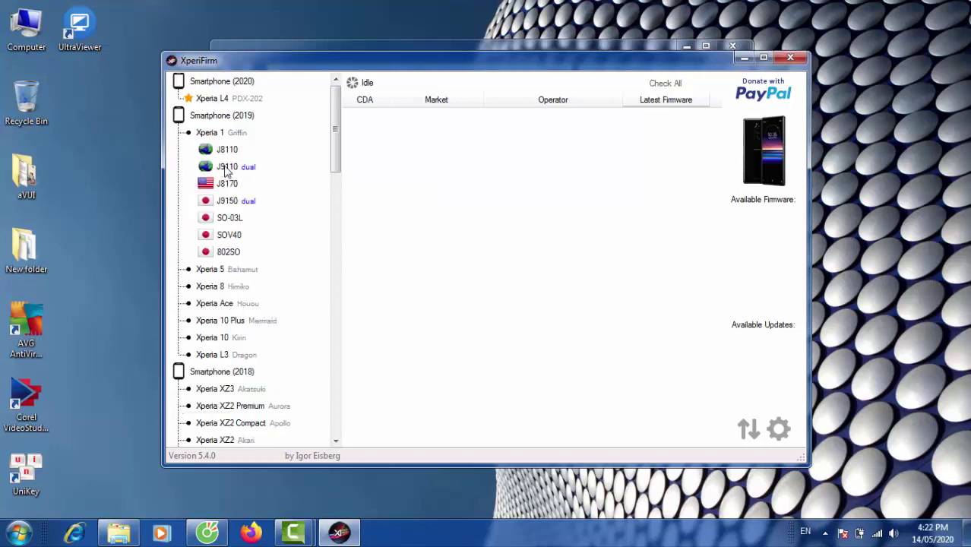
{"action": "left_click", "coordinate": [232, 168]}
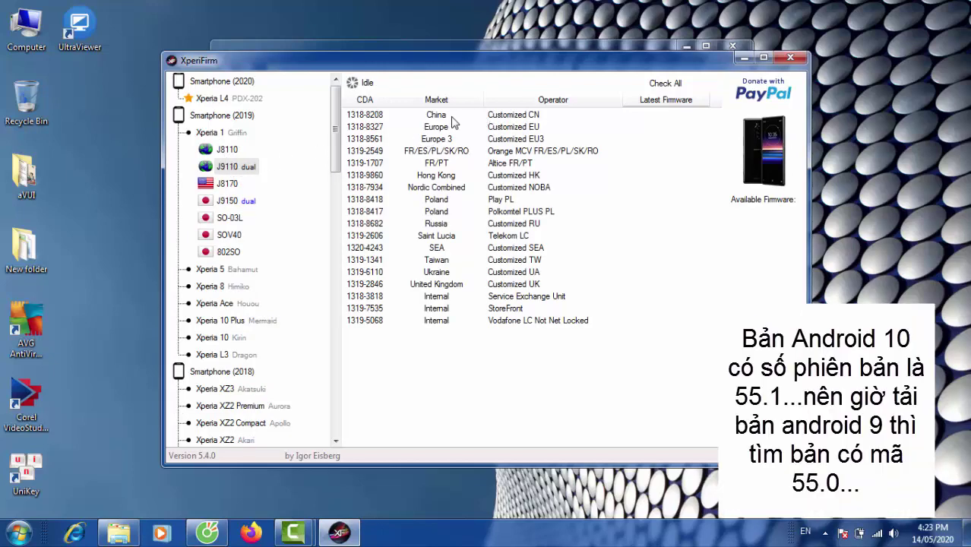
{"action": "left_click", "coordinate": [427, 116]}
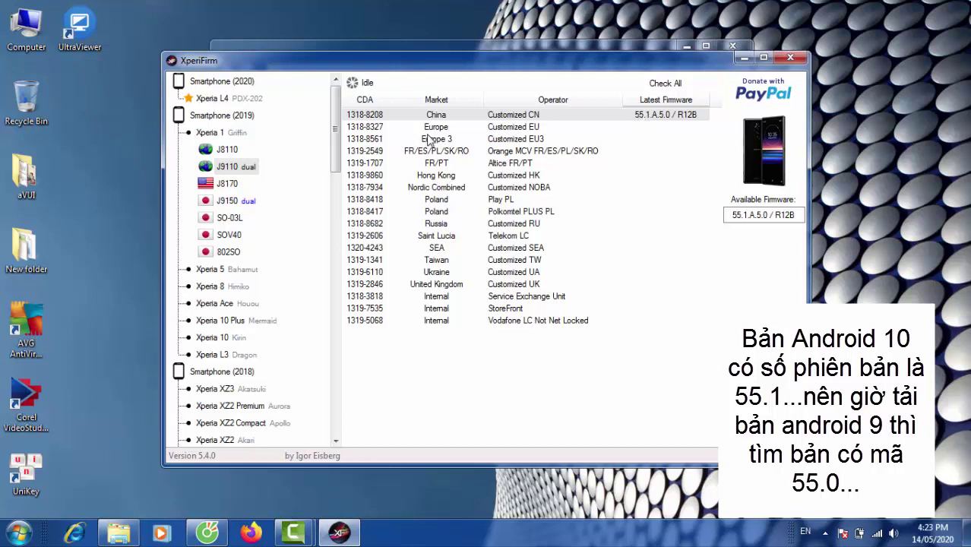
{"action": "left_click", "coordinate": [435, 176]}
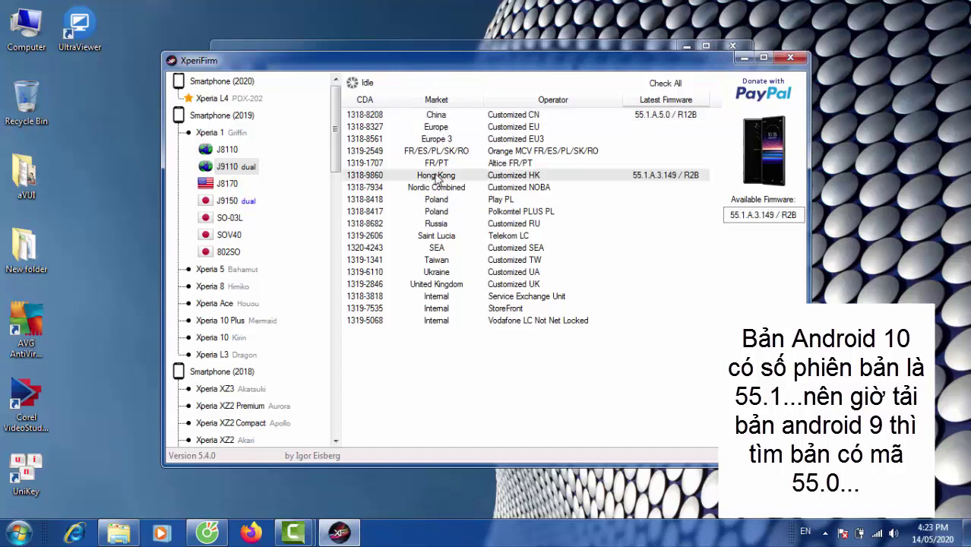
{"action": "left_click", "coordinate": [437, 298]}
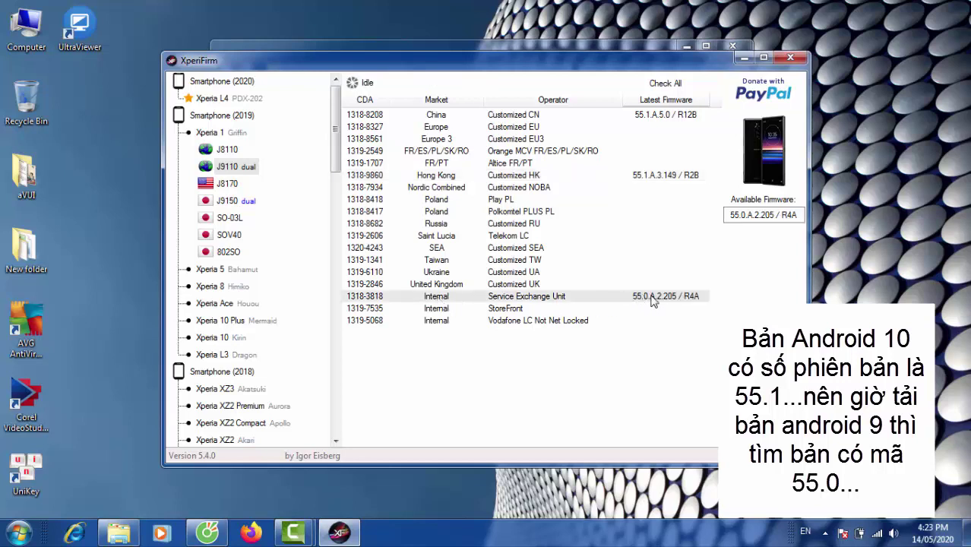
{"action": "left_click", "coordinate": [438, 310]}
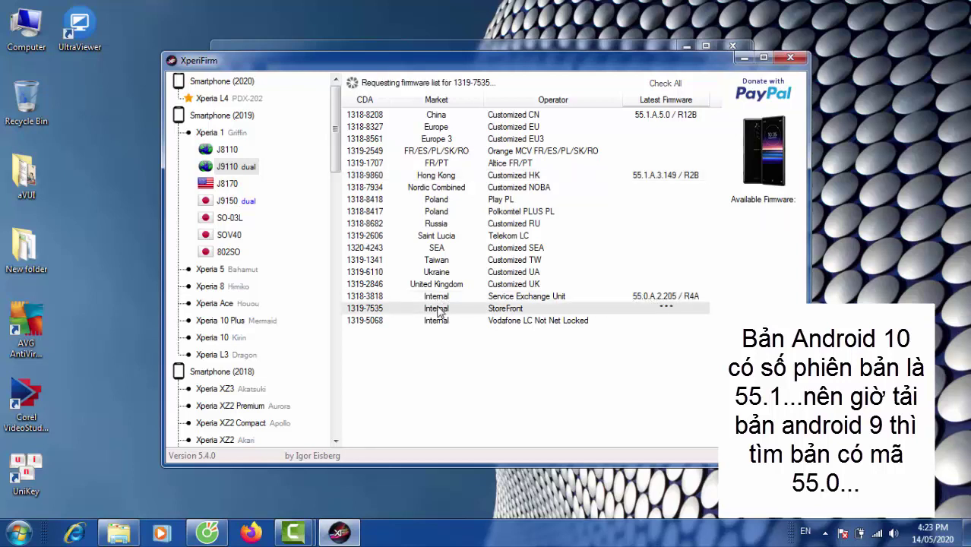
Start downloading the Service Exchange Unit firmware 55.0.A.2.205 / R4A.
{"action": "left_click", "coordinate": [637, 298]}
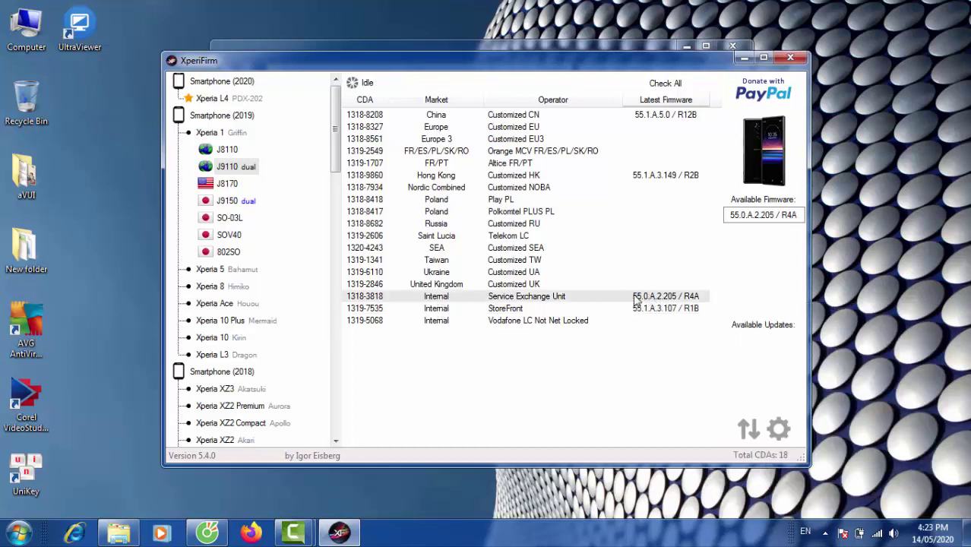
{"action": "left_click", "coordinate": [758, 216]}
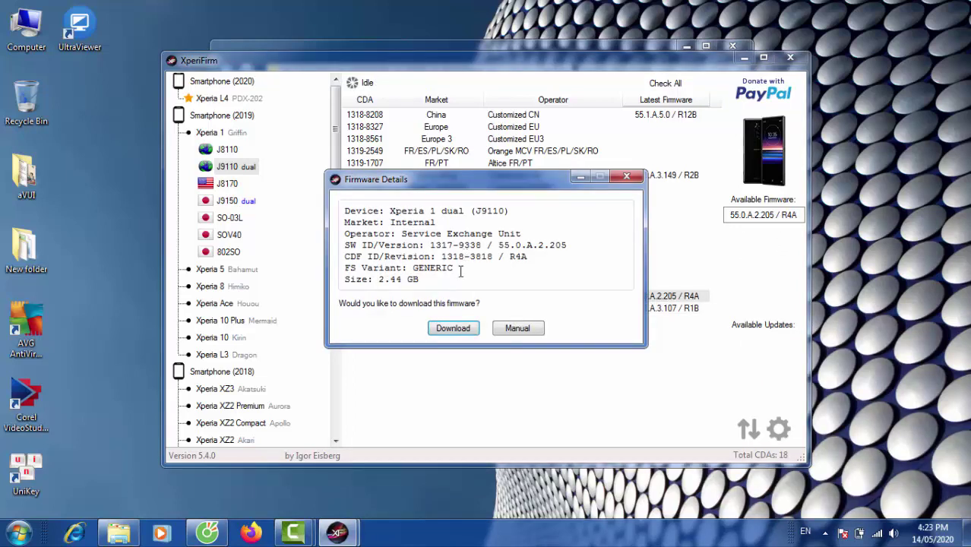
{"action": "left_click", "coordinate": [454, 328]}
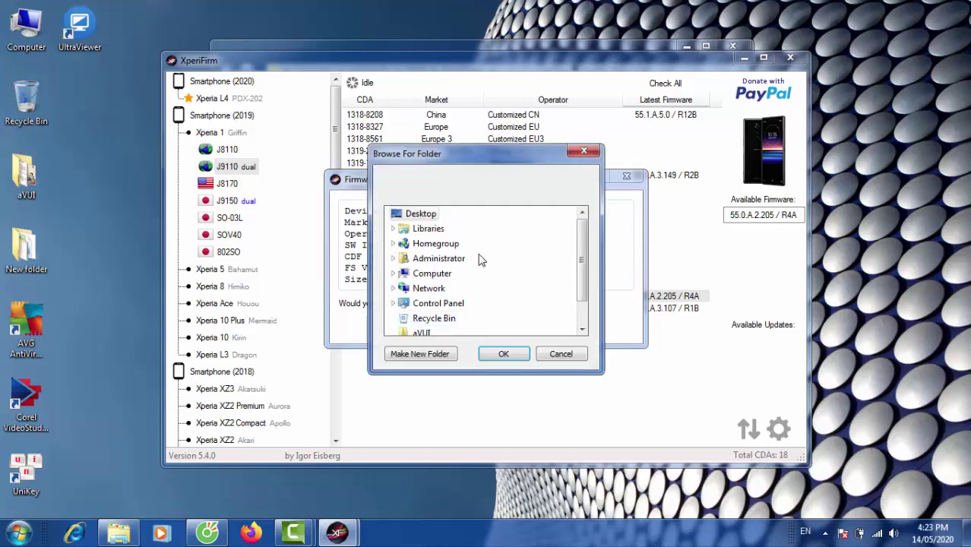
Choose the ROM SONY NEWFLASHER folder inside ROM on DATA2 (E:) as the download destination.
{"action": "left_click", "coordinate": [393, 273]}
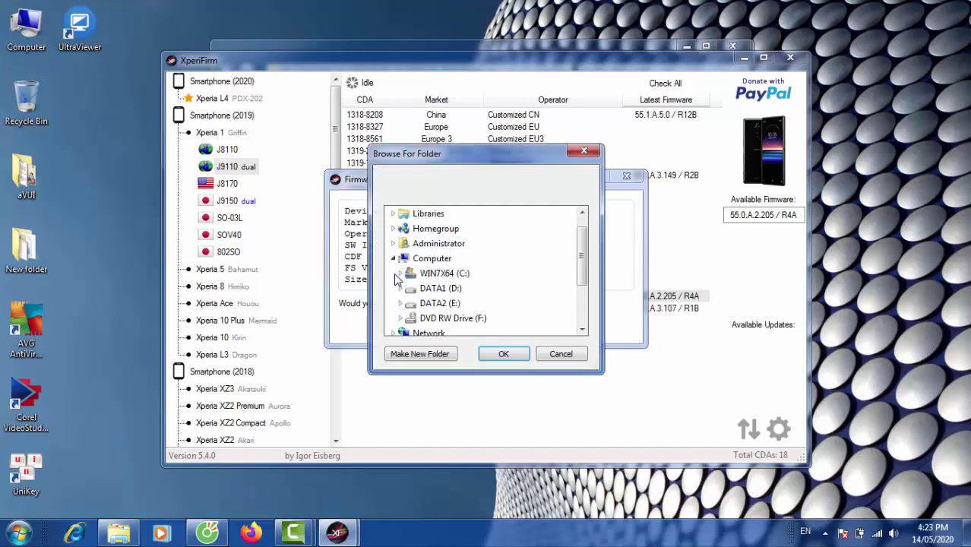
{"action": "double_click", "coordinate": [439, 303]}
{"action": "scroll", "coordinate": [505, 285], "scroll_direction": "down", "scroll_amount": 1}
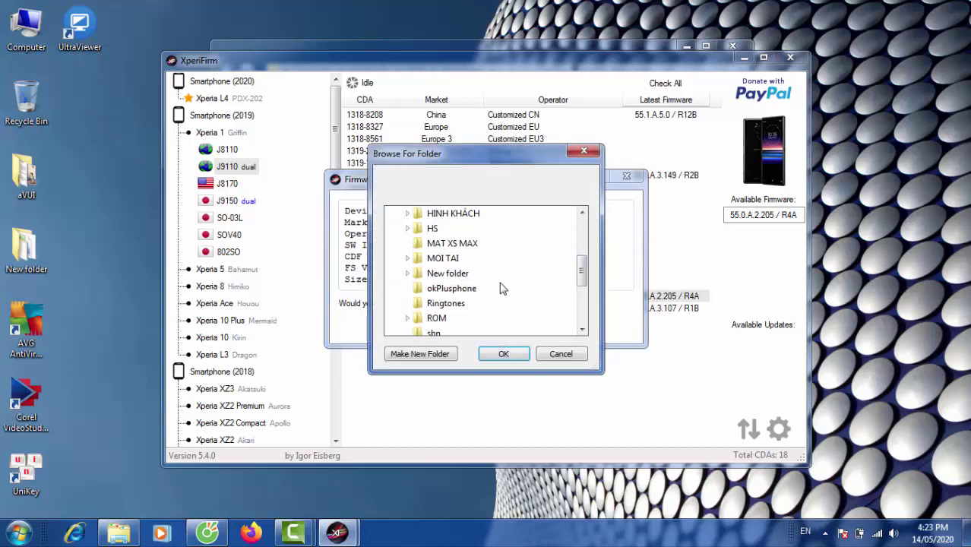
{"action": "double_click", "coordinate": [436, 317]}
{"action": "left_click_drag", "start_coordinate": [582, 254], "coordinate": [582, 286]}
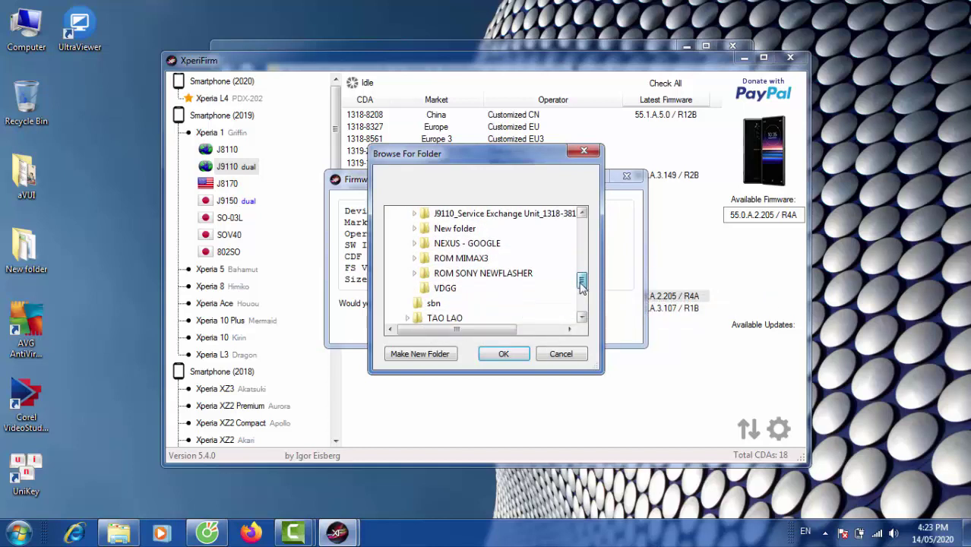
{"action": "double_click", "coordinate": [483, 273]}
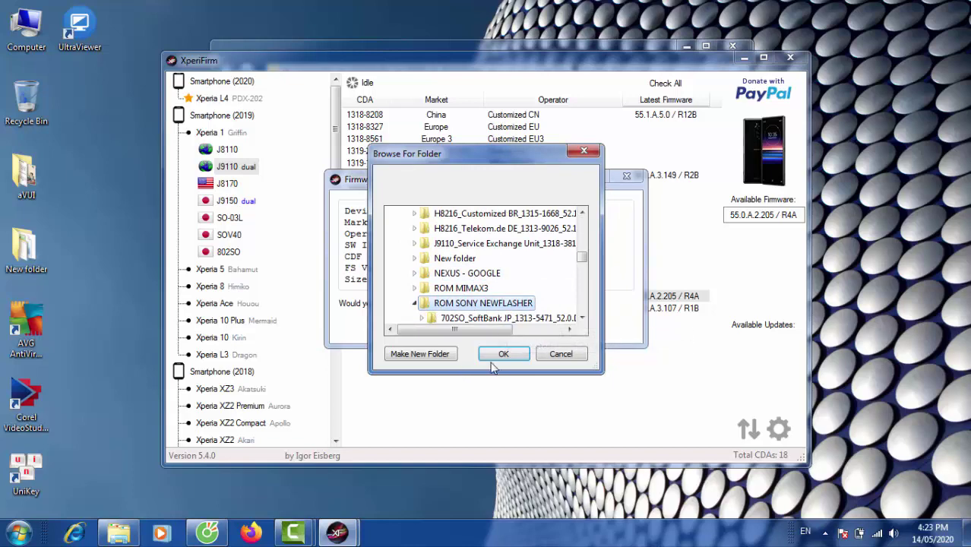
{"action": "left_click", "coordinate": [502, 354]}
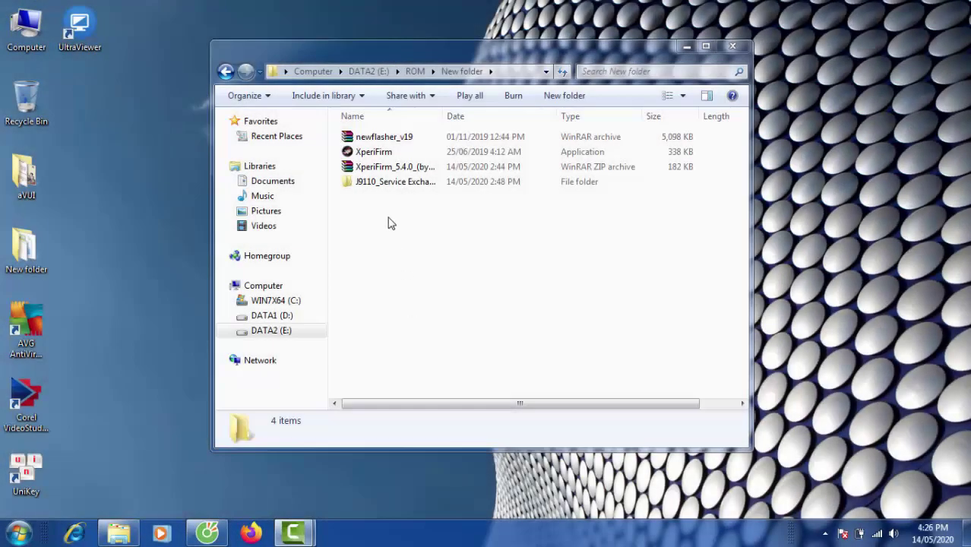
Examine the downloaded J9110_Service Exchange Unit firmware folder, including its partition and boot subfolders, and return to New folder.
{"action": "left_click", "coordinate": [380, 184]}
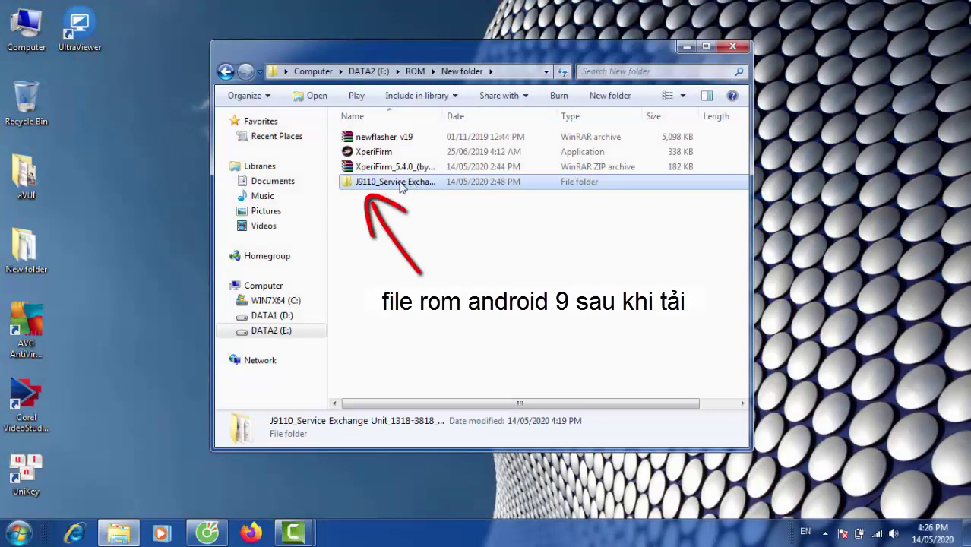
{"action": "double_click", "coordinate": [380, 185]}
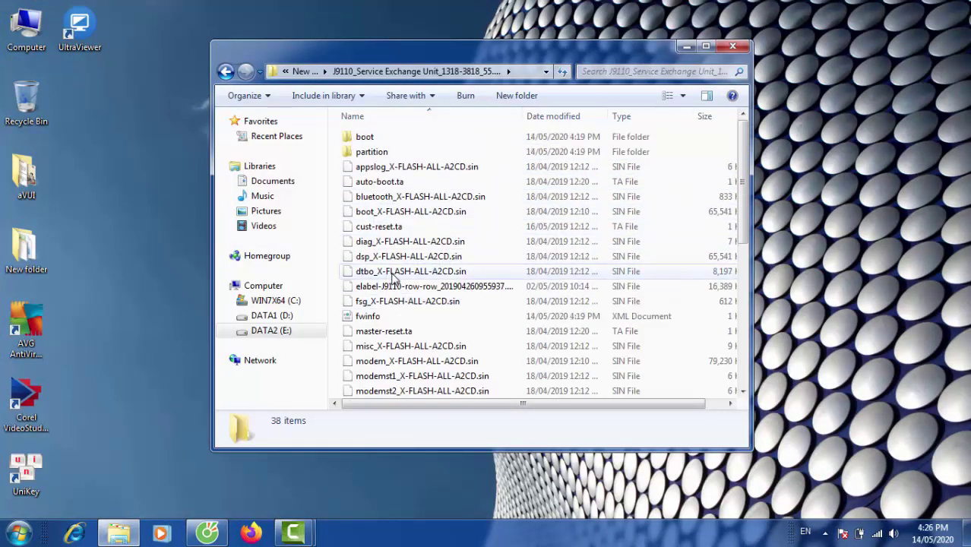
{"action": "scroll", "coordinate": [393, 279], "scroll_direction": "down", "scroll_amount": 7}
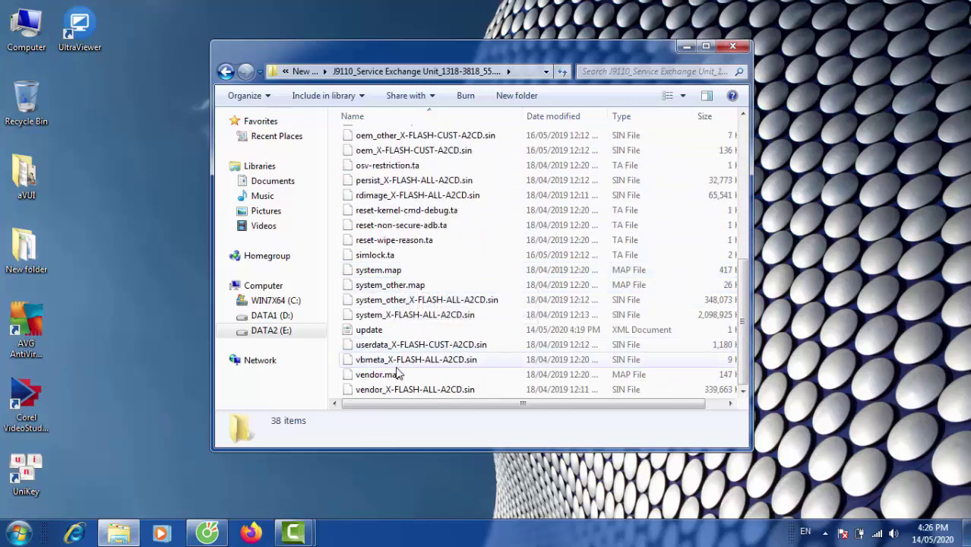
{"action": "scroll", "coordinate": [396, 374], "scroll_direction": "up", "scroll_amount": 7}
{"action": "left_click", "coordinate": [376, 154]}
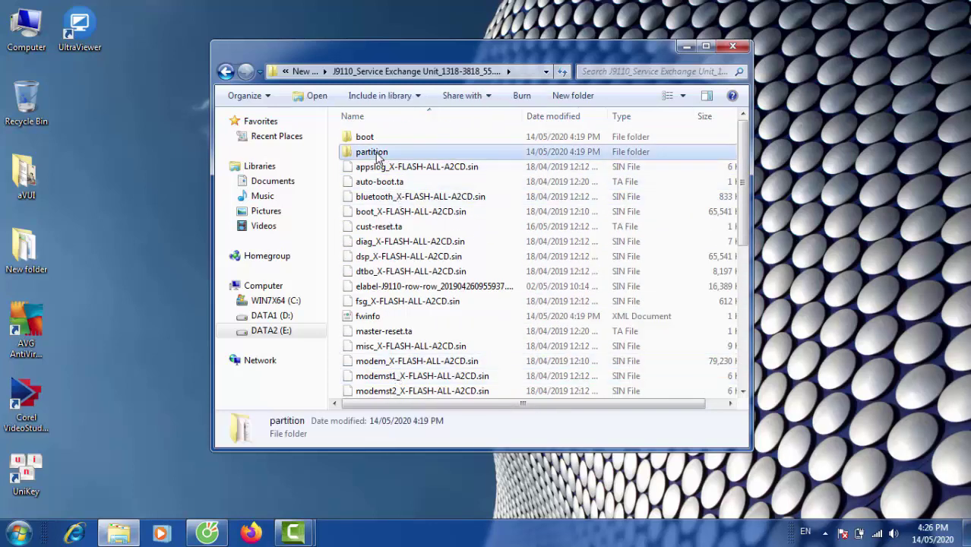
{"action": "double_click", "coordinate": [377, 154]}
{"action": "left_click", "coordinate": [417, 71]}
{"action": "double_click", "coordinate": [380, 136]}
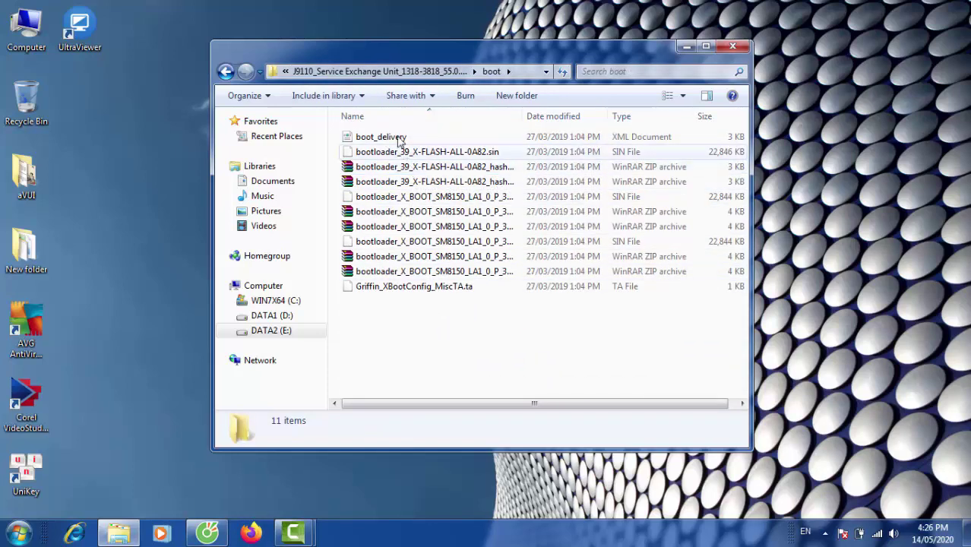
{"action": "left_click", "coordinate": [287, 73]}
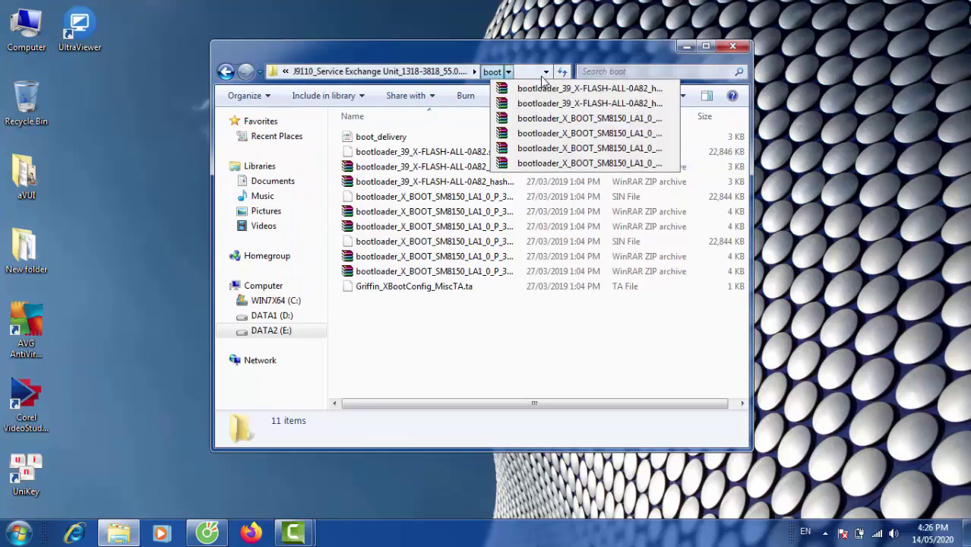
{"action": "left_click", "coordinate": [225, 71]}
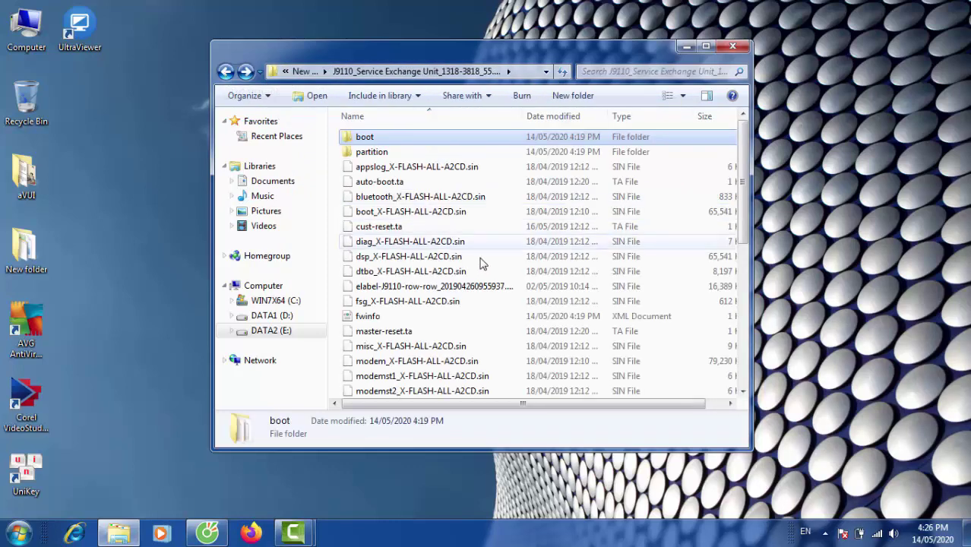
{"action": "left_click", "coordinate": [304, 72]}
{"action": "left_click", "coordinate": [416, 254]}
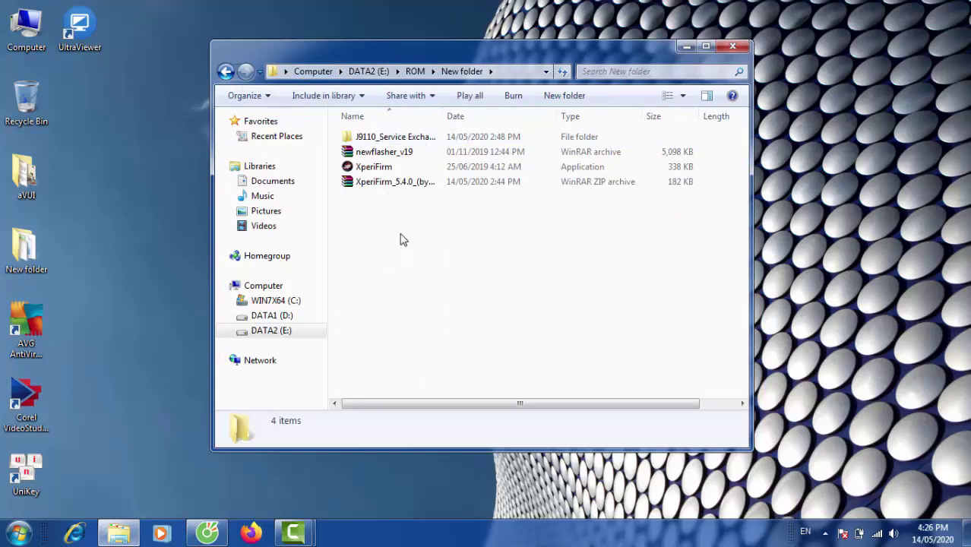
Extract the newflasher_v19 archive into its own newflasher_v19 folder.
{"action": "left_click", "coordinate": [385, 153]}
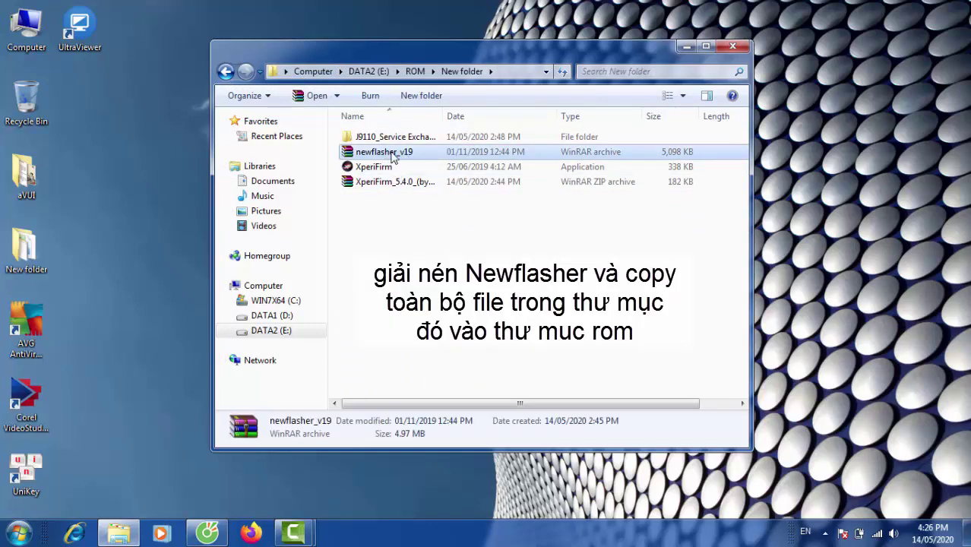
{"action": "right_click", "coordinate": [386, 155]}
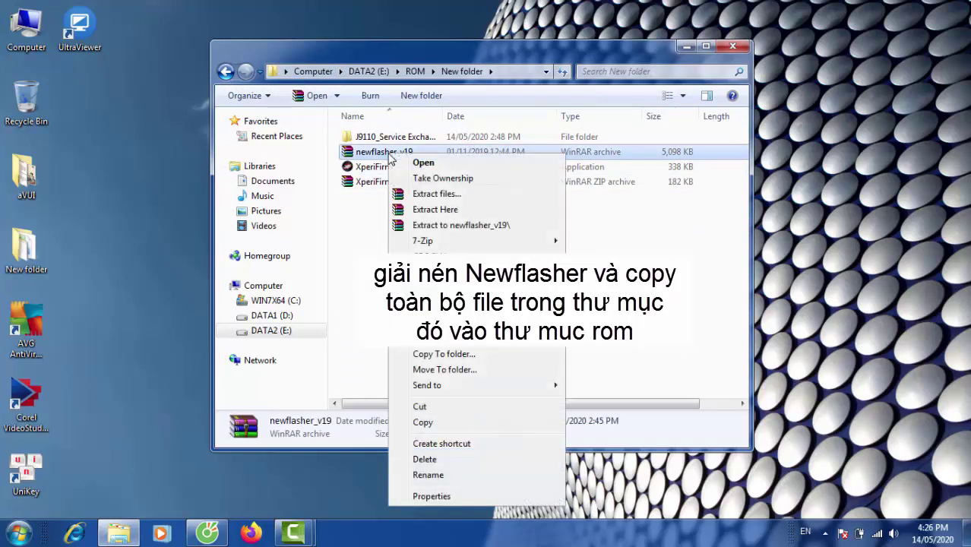
{"action": "left_click", "coordinate": [473, 226]}
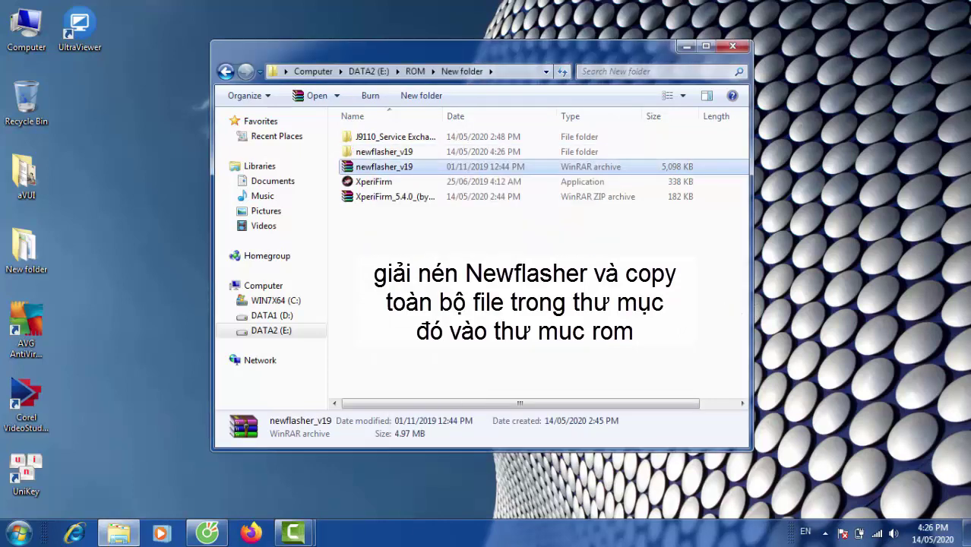
Copy all the files inside the extracted newflasher_v19 folder.
{"action": "left_click", "coordinate": [388, 152]}
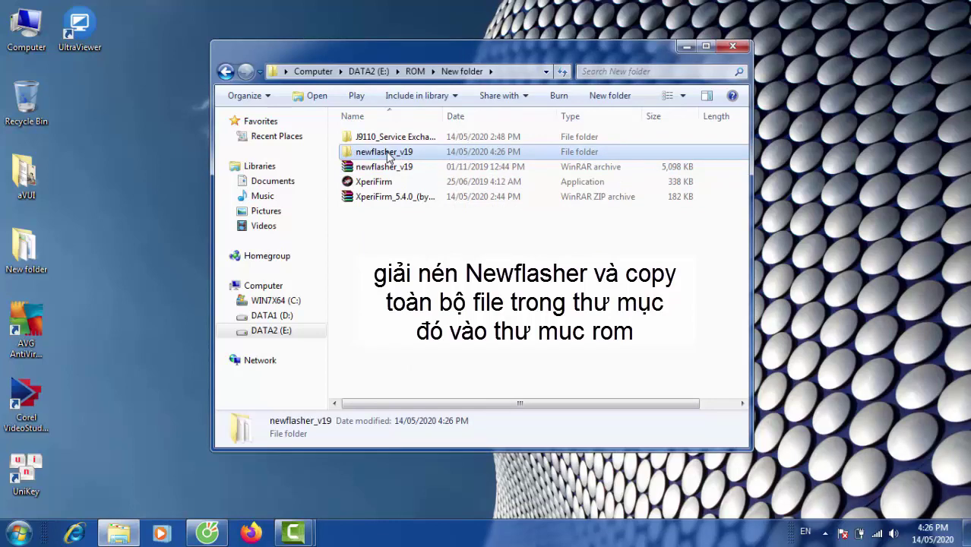
{"action": "double_click", "coordinate": [388, 153]}
{"action": "left_click_drag", "start_coordinate": [427, 251], "coordinate": [342, 131]}
{"action": "right_click", "coordinate": [392, 150]}
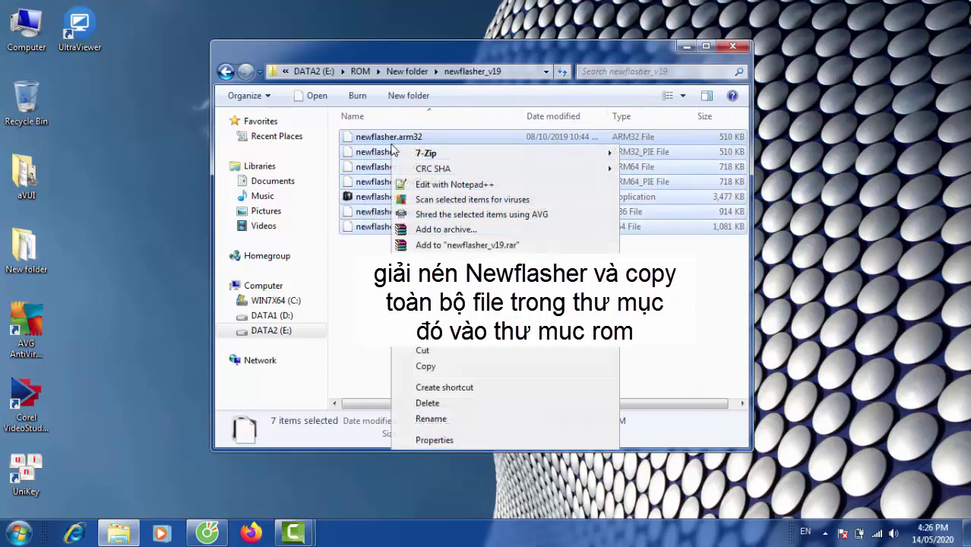
{"action": "left_click", "coordinate": [426, 366]}
Paste the copied newflasher files into the J9110_Service Exchange Unit firmware folder inside New folder.
{"action": "left_click", "coordinate": [406, 70]}
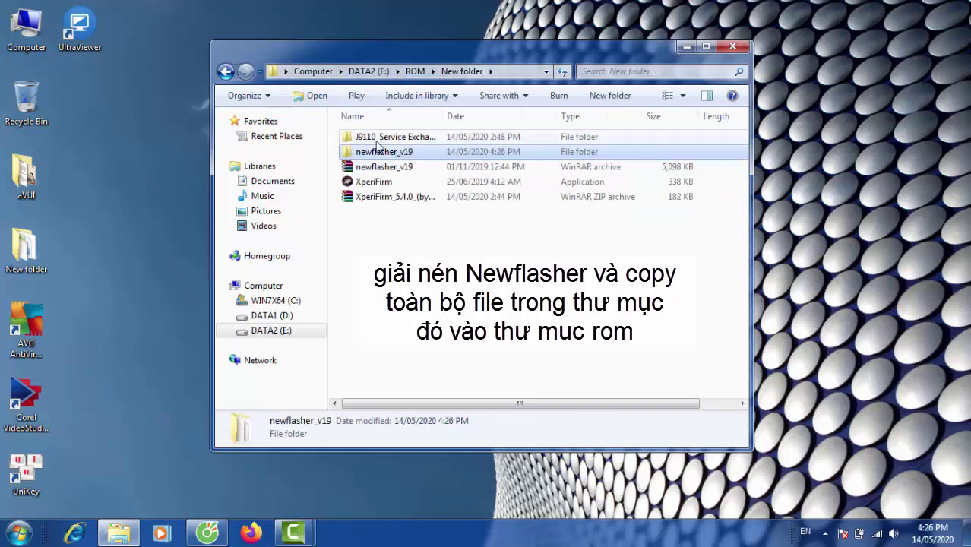
{"action": "left_click", "coordinate": [373, 136]}
{"action": "double_click", "coordinate": [389, 139]}
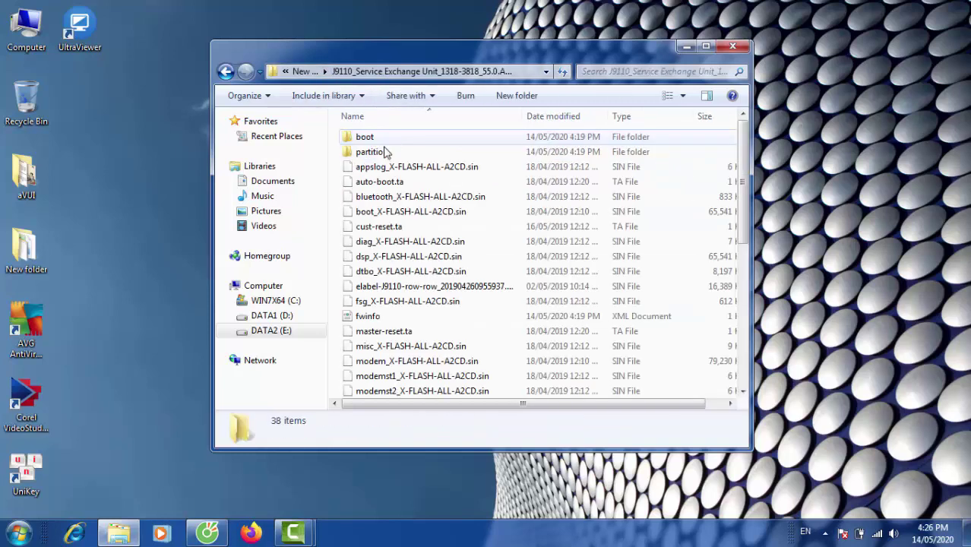
{"action": "right_click", "coordinate": [337, 180]}
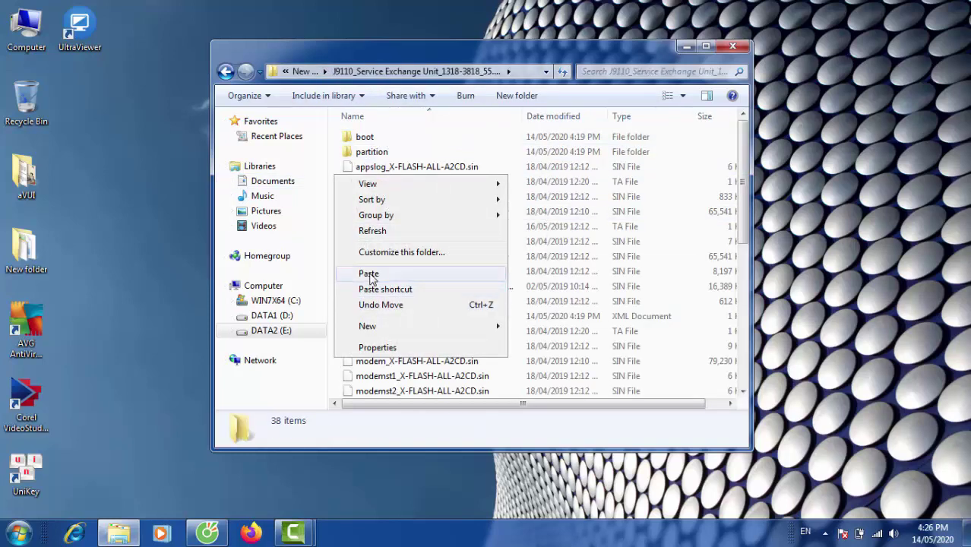
{"action": "left_click", "coordinate": [382, 274]}
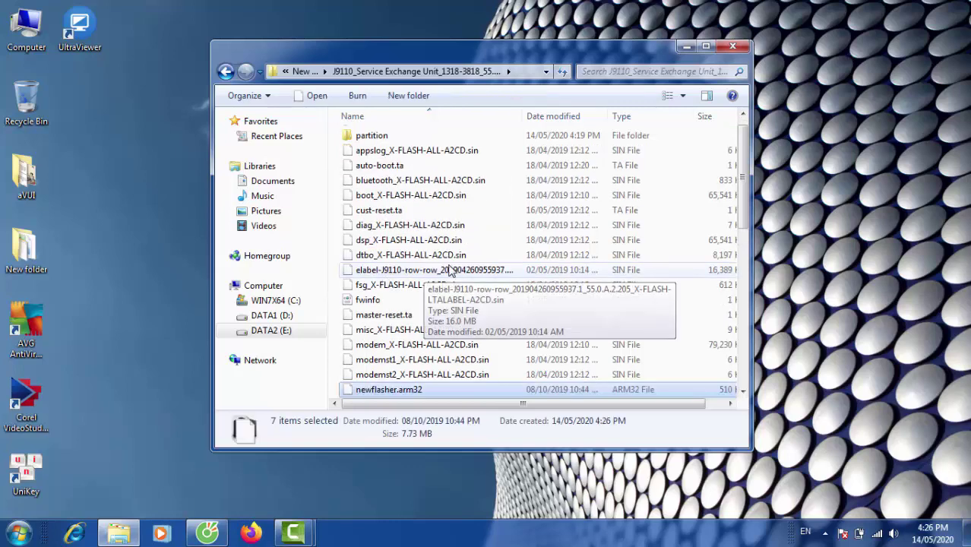
Run the newflasher application from the firmware folder as administrator.
{"action": "scroll", "coordinate": [445, 275], "scroll_direction": "down", "scroll_amount": 4}
{"action": "scroll", "coordinate": [444, 275], "scroll_direction": "down", "scroll_amount": 1}
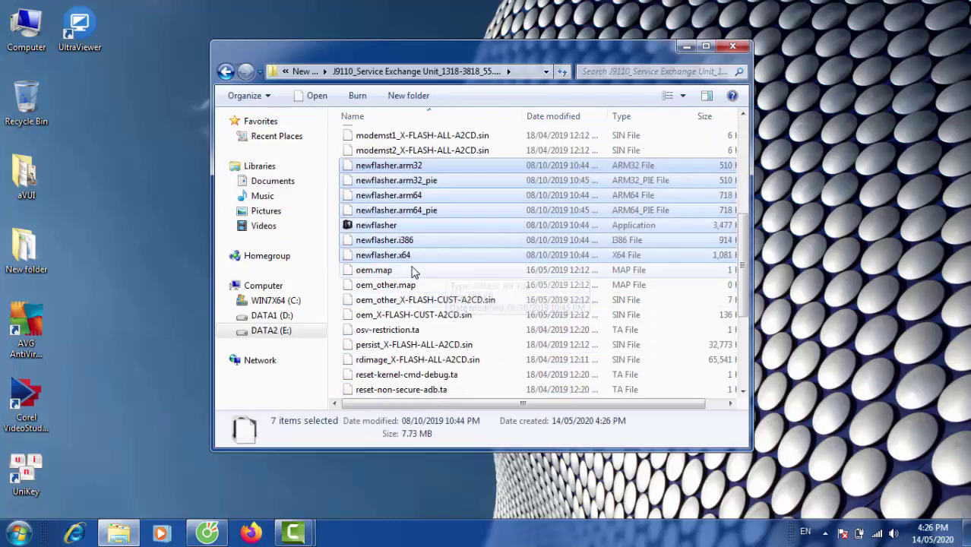
{"action": "left_click", "coordinate": [406, 226]}
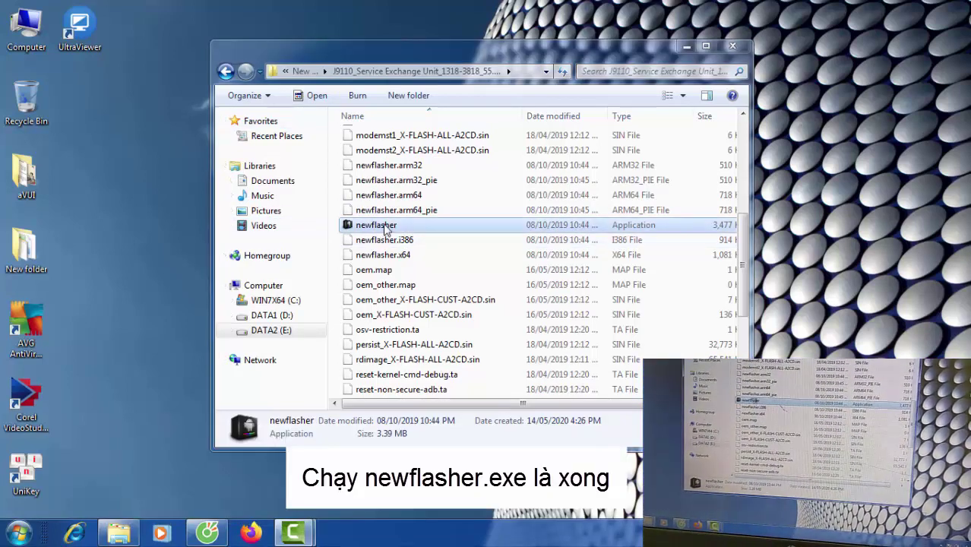
{"action": "right_click", "coordinate": [385, 229]}
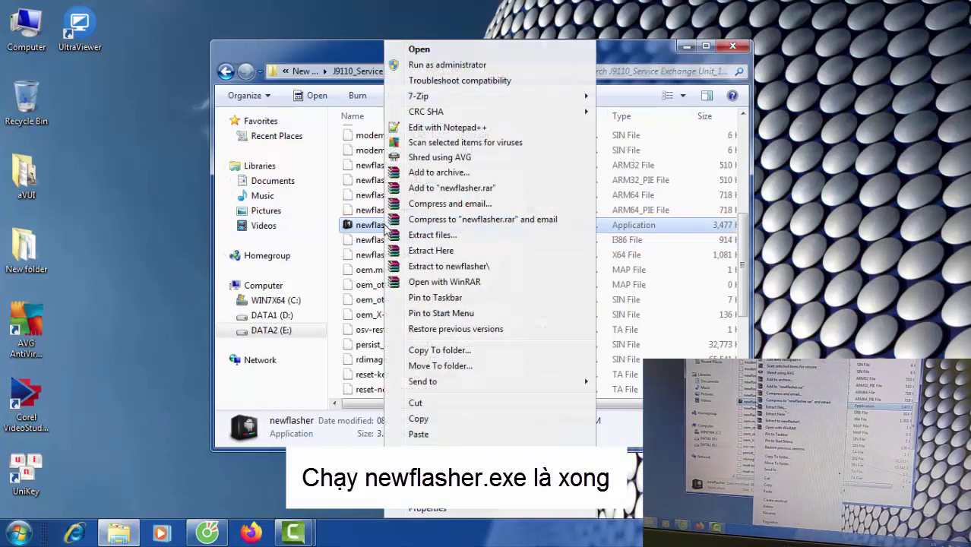
{"action": "left_click", "coordinate": [450, 67]}
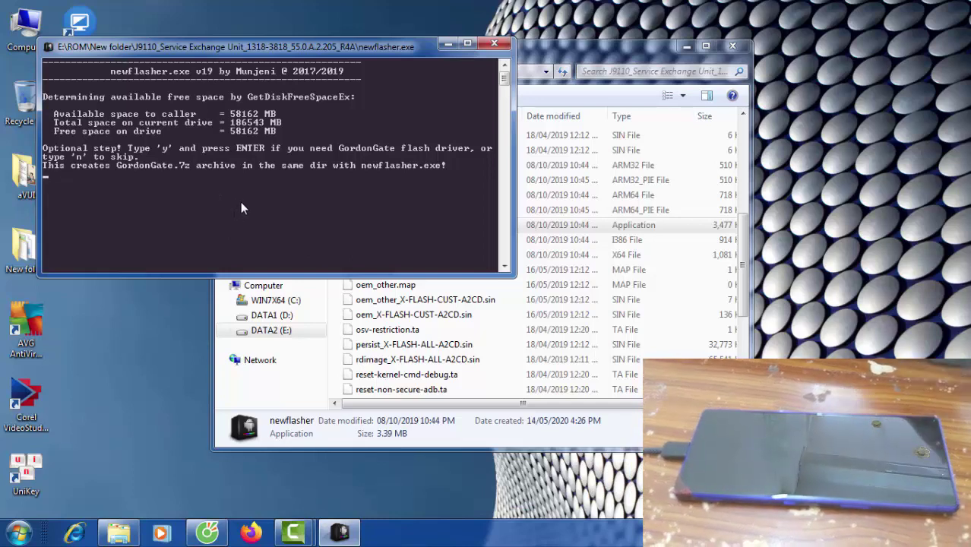
Answer n to newflasher's GordonGate driver, trim area dump and persist partition prompts to skip these optional steps while flashing.
{"action": "key", "text": "Return"}
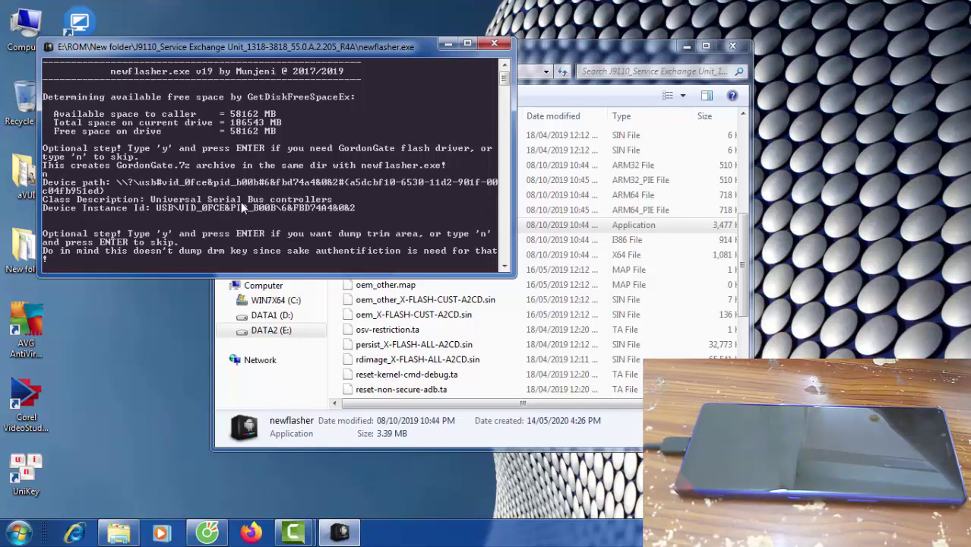
{"action": "type", "text": "n"}
{"action": "key", "text": "Return"}
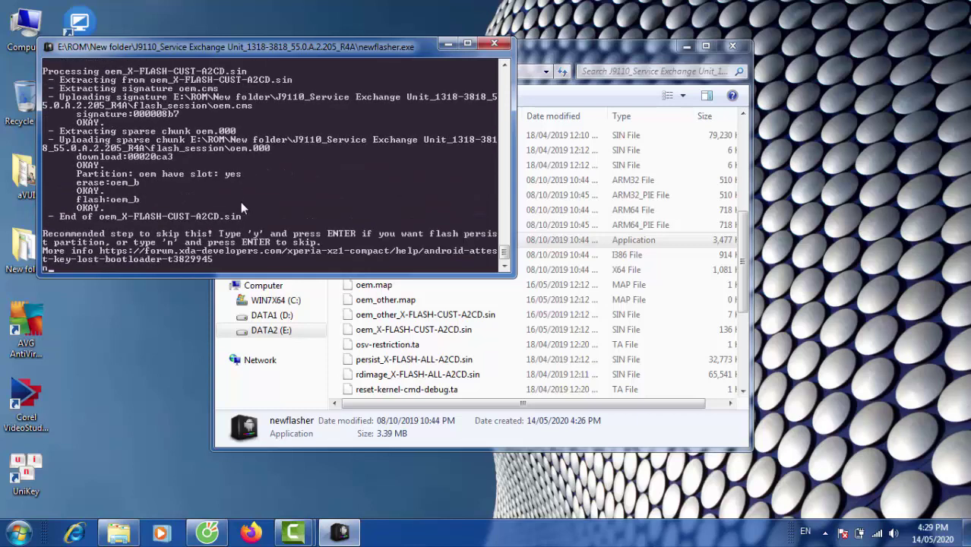
{"action": "type", "text": "n"}
{"action": "key", "text": "Return"}
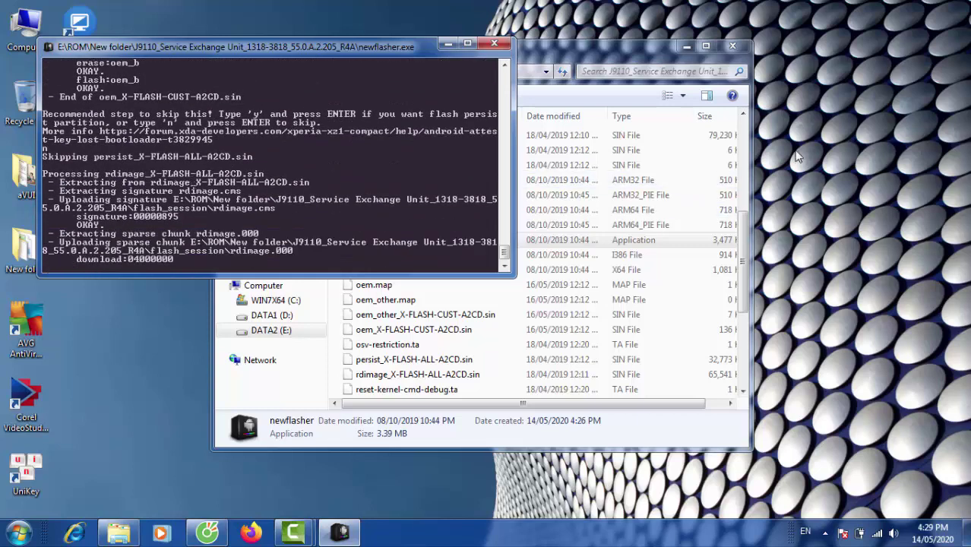